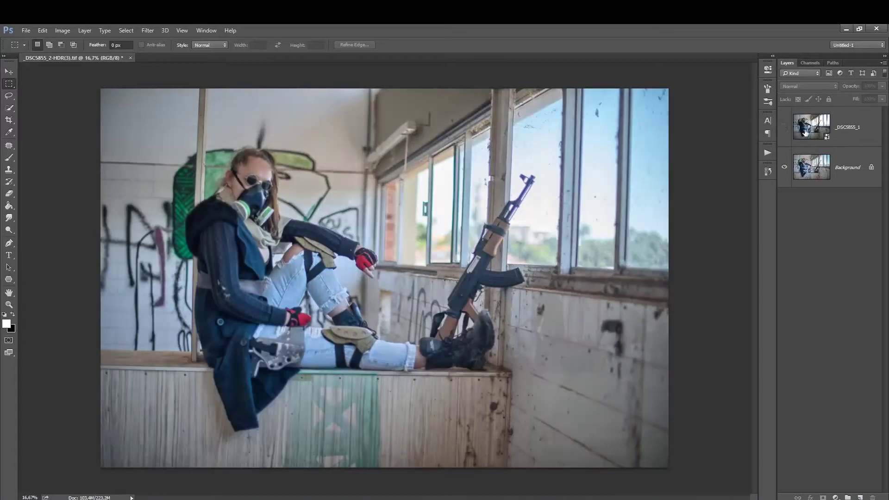
- Straighten the photo by rotating it with the Crop tool, then apply the crop
key(c)
drag(384, 449, 104, 281)
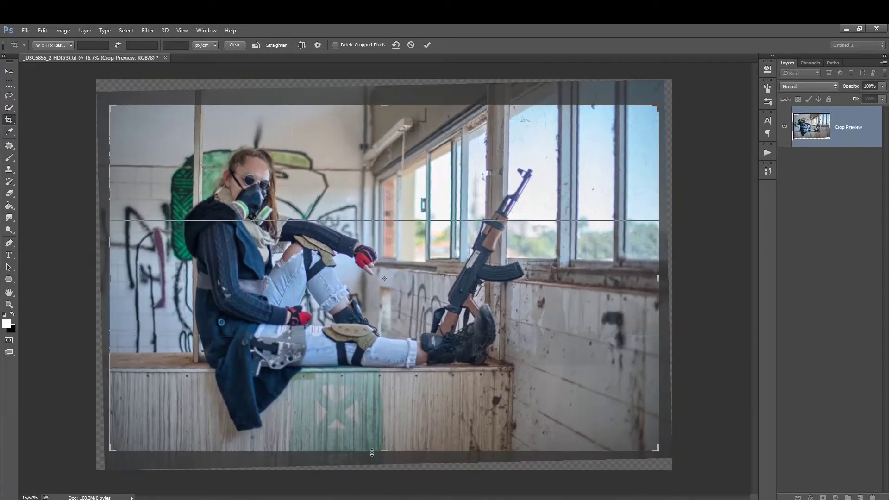
key(Return)
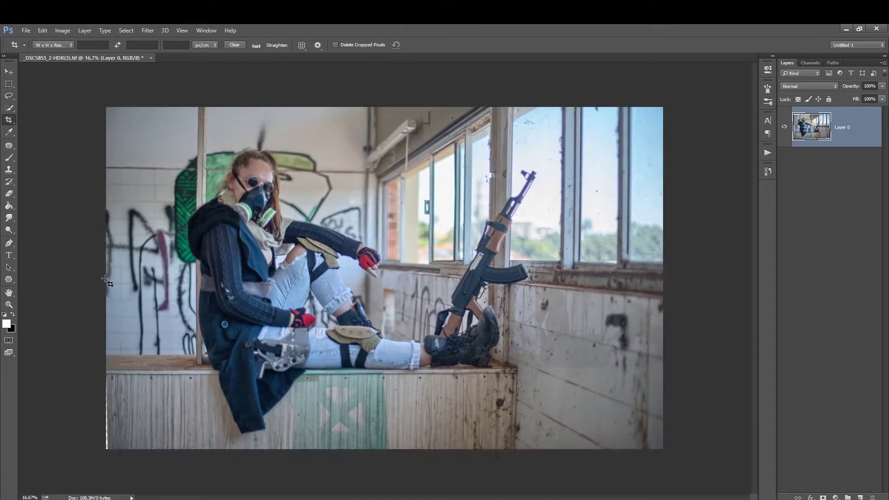
- Resize the image to a width of 4000 pixels
key(ctrl+0)
key(r)
key(ctrl+j)
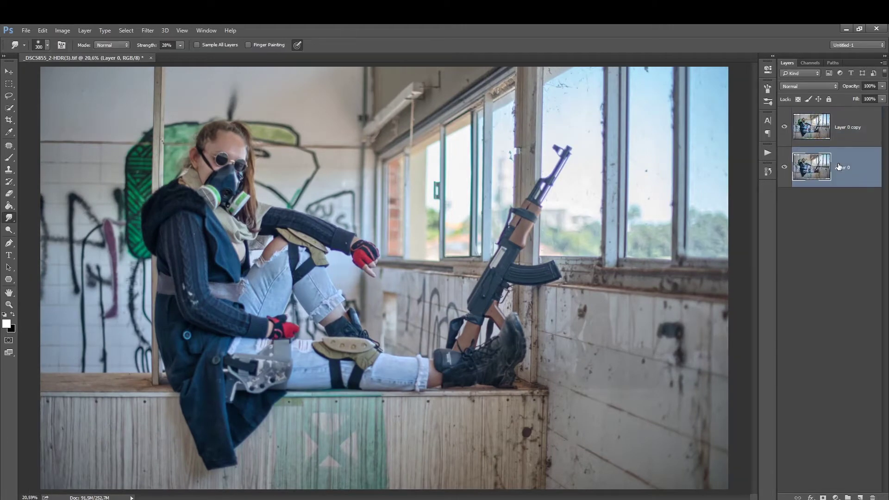
key(ctrl+z)
key(ctrl+alt+i)
text(4000)
key(Return)
key(ctrl+0)
- Duplicate the layer and spot-heal a blemish on the woman's face
key(ctrl+j)
key(j)
key(ctrl+1)
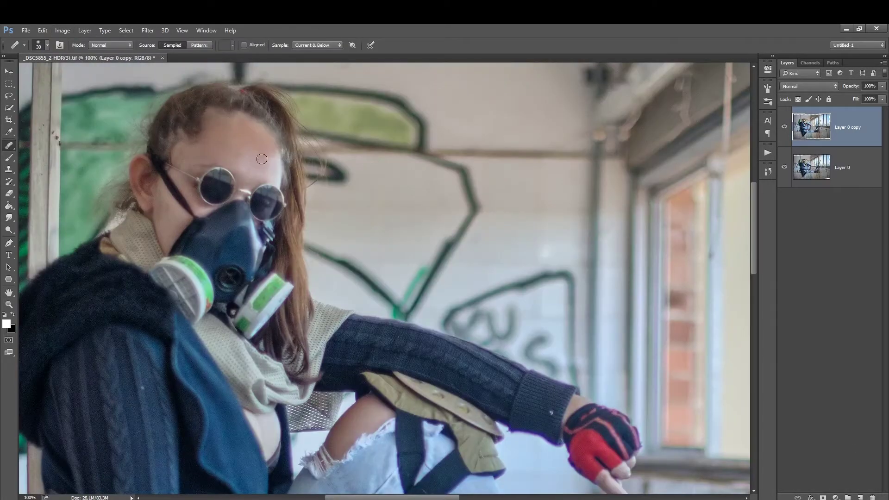
click(162, 189)
key(ctrl+0)
- Lasso around the face and clear the selection
key(l)
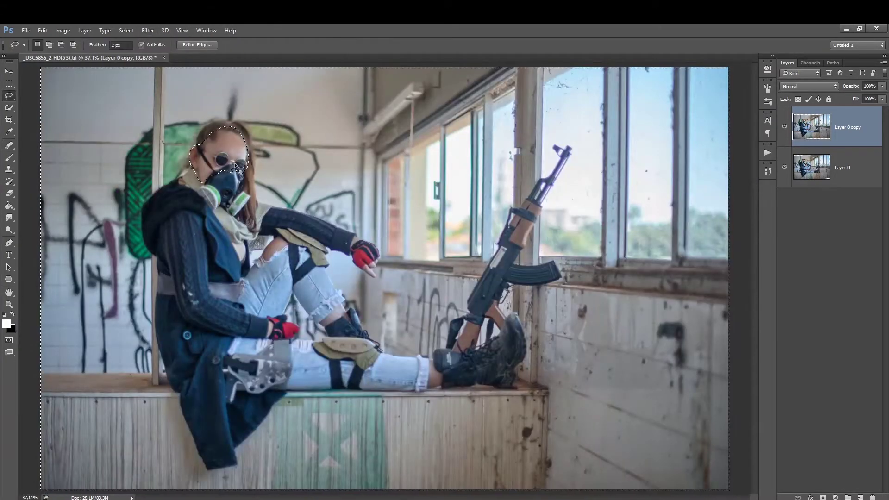
key(Delete)
key(ctrl+d)
click(10, 193)
- Start a Pen path with anchor points along the coat's edge
key(p)
click(208, 471)
click(236, 464)
click(234, 449)
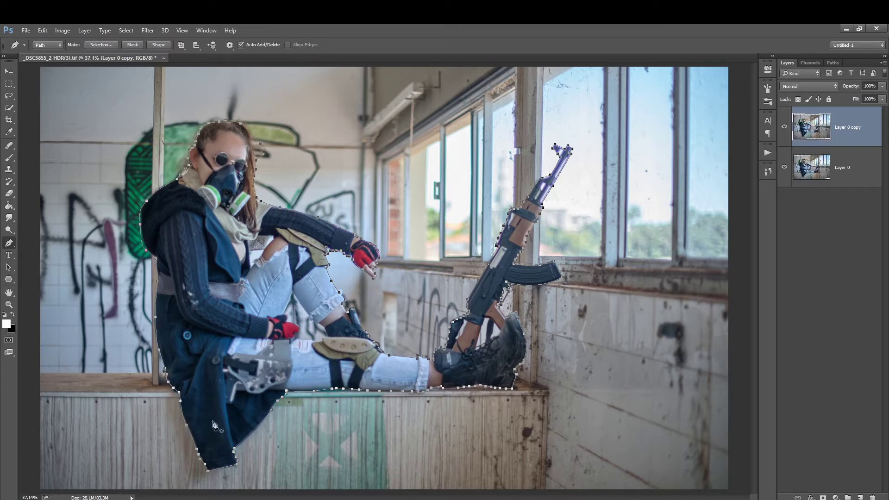
- Turn the figure's Pen path into a selection
right_click(321, 317)
key(ctrl+Return)
key(Return)
- Add the rifle path to the selection, then open Refine Edge
right_click(492, 318)
click(537, 125)
key(Return)
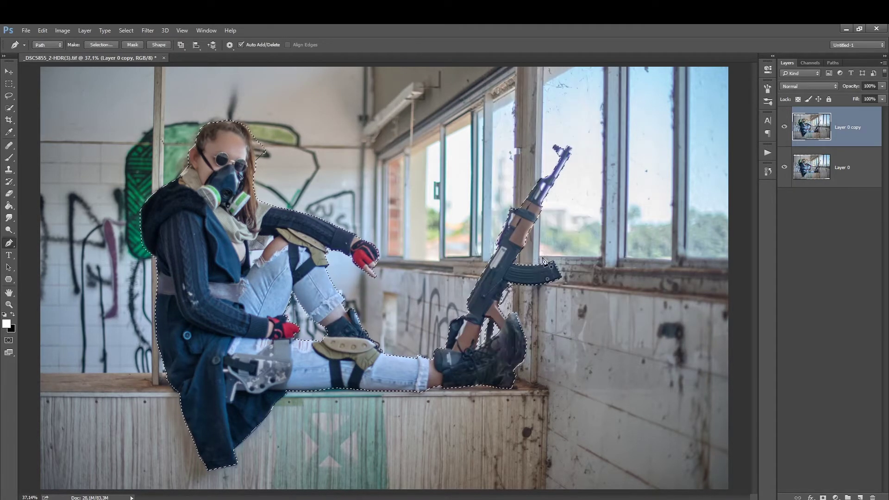
click(126, 30)
click(147, 169)
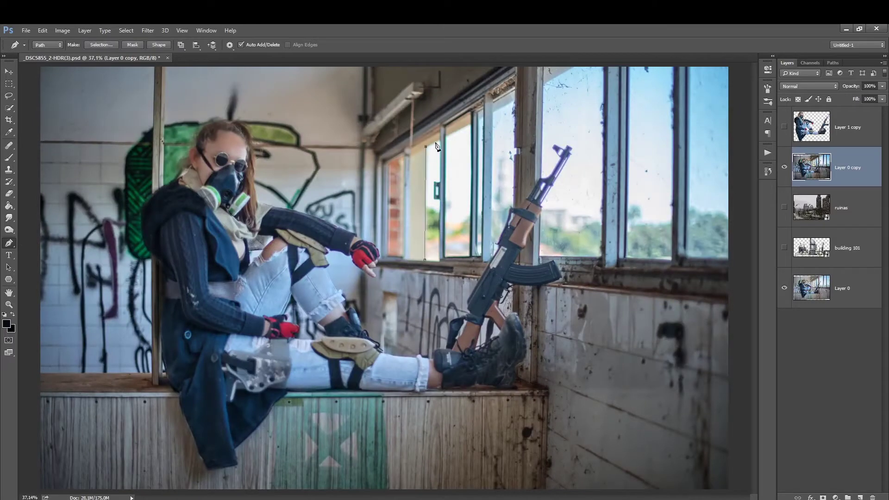
- Turn the first four window-pane paths into one combined selection
right_click(425, 259)
right_click(450, 257)
click(466, 272)
right_click(481, 255)
click(489, 237)
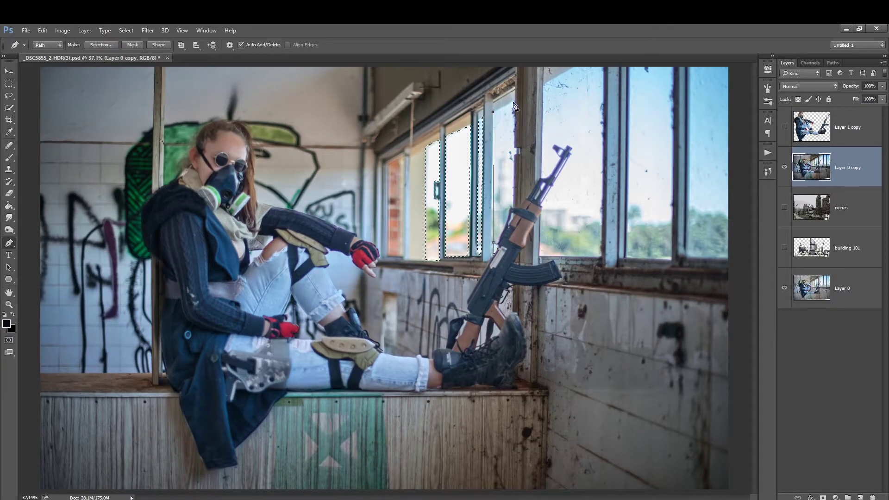
right_click(500, 238)
click(518, 236)
key(Return)
- Add the fifth, sixth and seventh window panes to the selection
right_click(573, 249)
click(593, 285)
key(Return)
click(624, 256)
click(627, 66)
click(672, 257)
right_click(637, 255)
click(662, 251)
key(Return)
click(689, 65)
right_click(667, 259)
- Copy the room without its panes to a new layer and move ruinas up the stack
key(Escape)
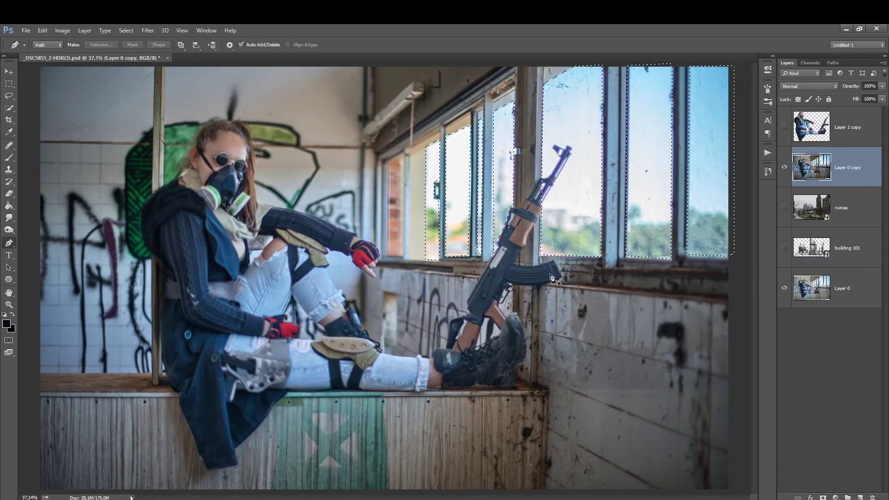
key(ctrl+j)
click(782, 250)
key(ctrl+])
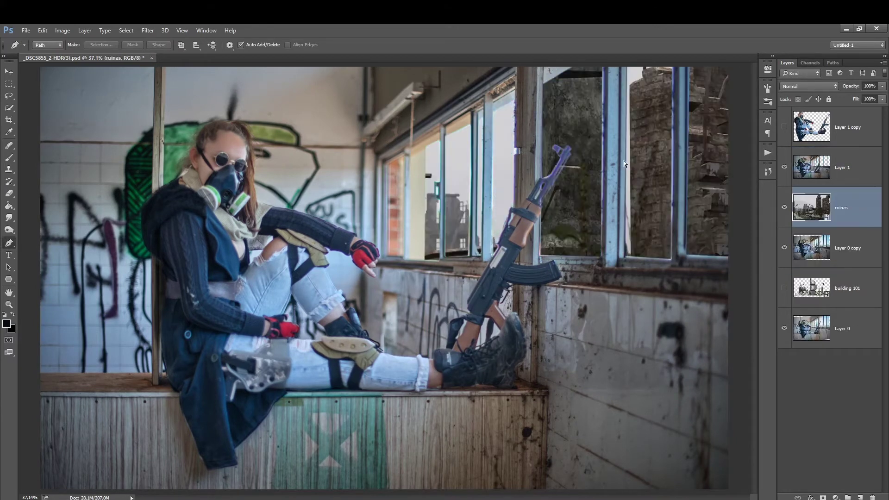
- Duplicate the ruinas layer and offset the copy to show other buildings
key(ctrl+t)
key(Return)
key(ctrl+j)
key(ctrl+t)
drag(579, 162, 537, 107)
key(Return)
- Patch away the purple-tinted tip of the rifle
right_click(8, 145)
click(47, 166)
drag(530, 202, 533, 200)
key(alt+bracketleft)
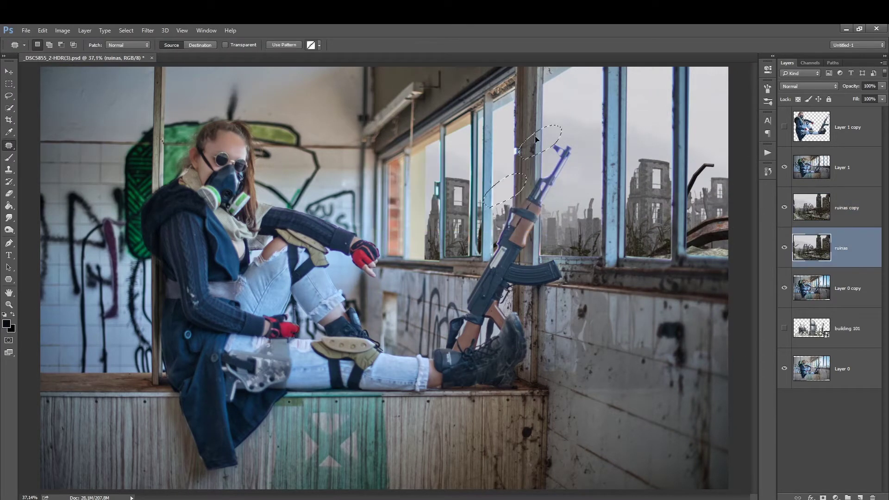
- Show building 101 above the ruins copy and move it lower in the windows
click(784, 328)
drag(847, 328, 847, 227)
key(ctrl+t)
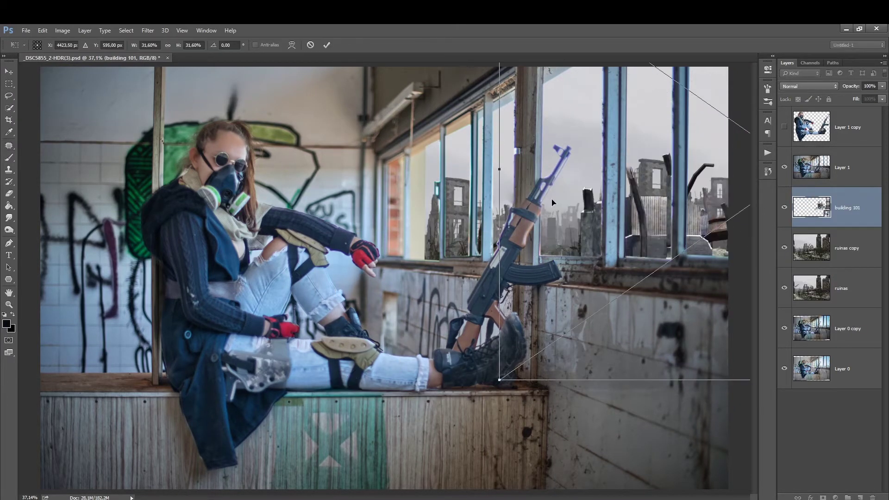
drag(498, 238, 481, 324)
key(Return)
- Scale building 101 down to fit the left window panes
shift+click(802, 274)
click(848, 207)
key(ctrl+t)
drag(259, 417, 364, 280)
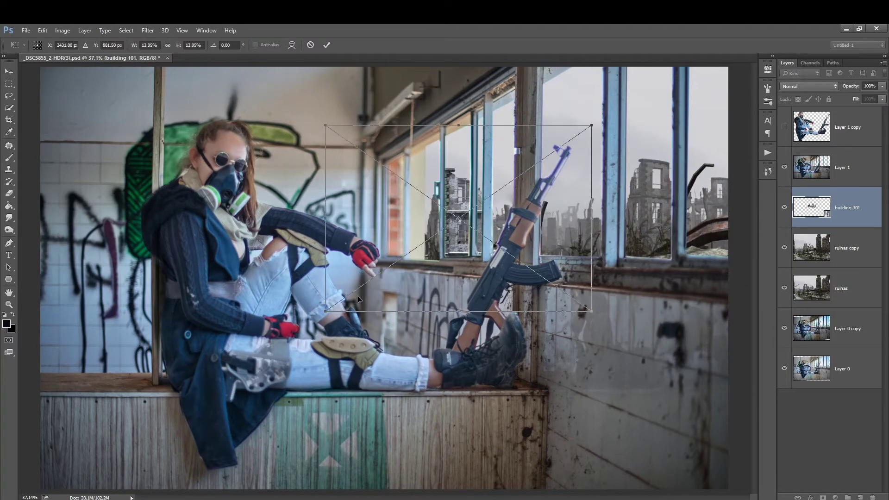
mouse_move(363, 280)
mouse_down()
mouse_move(359, 271)
mouse_move(380, 259)
mouse_up()
key(Return)
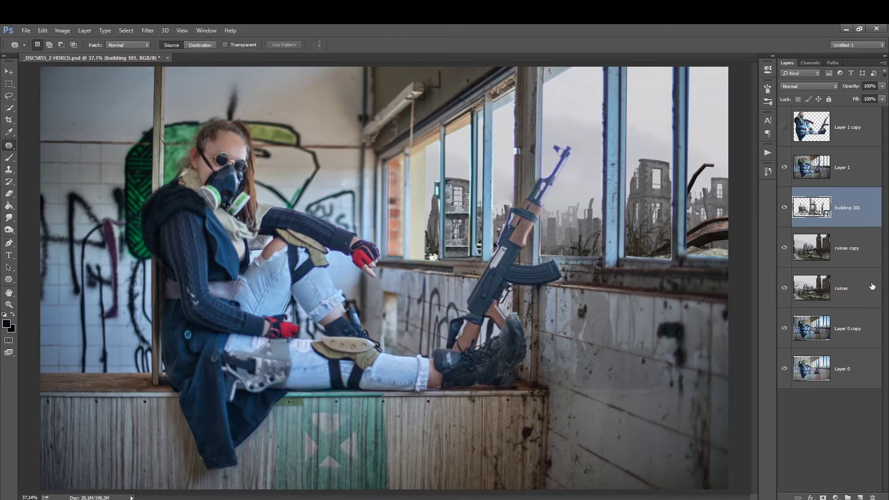
- Match building 101's colours to Layer 0 copy and brighten them
click(650, 446)
click(629, 458)
drag(656, 313, 666, 315)
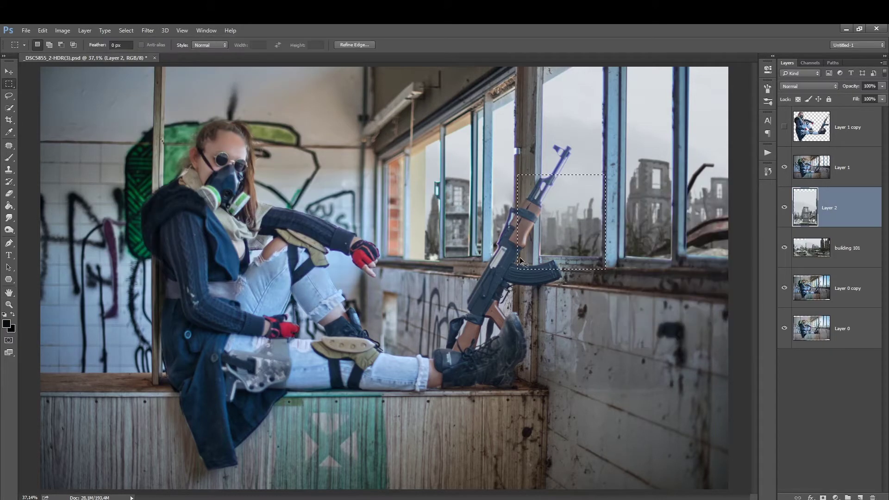
click(832, 232)
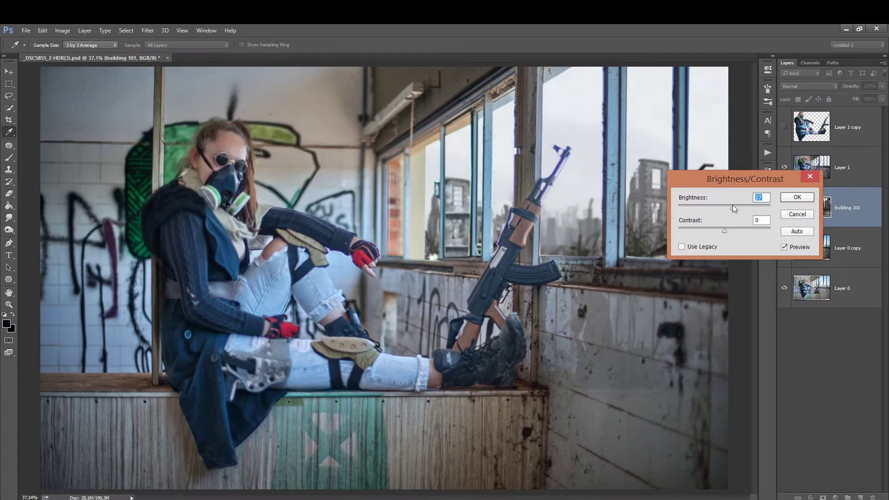
- Duplicate Layer 2 and blend the copy in Lighten mode at 13% opacity
click(842, 236)
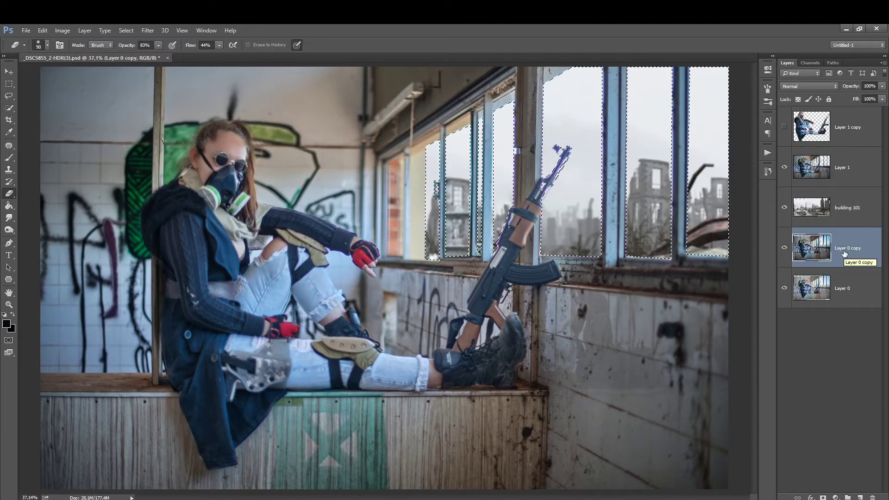
key(ctrl+j)
click(809, 87)
click(796, 130)
drag(882, 86, 843, 98)
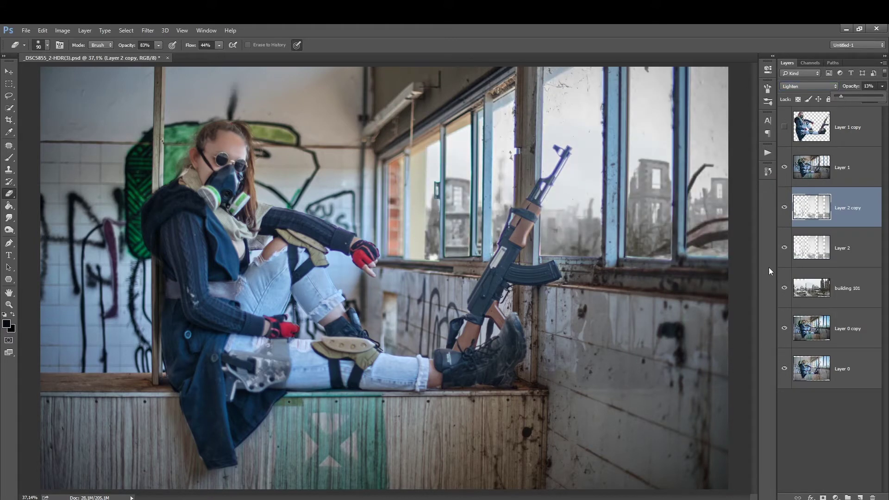
- Select Layer 1 and open the Camera Raw filter
click(869, 175)
click(147, 30)
click(171, 83)
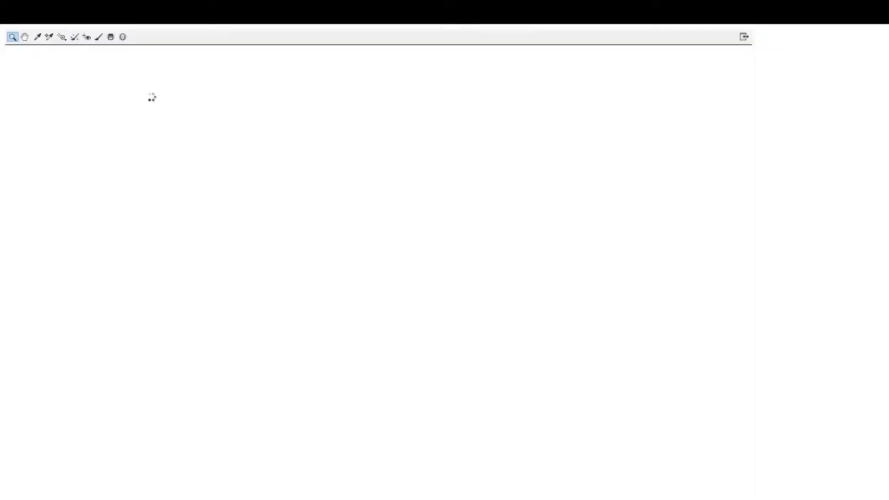
- Apply the Camera Raw filter and brush pale blue haze near the boot and window
key(Return)
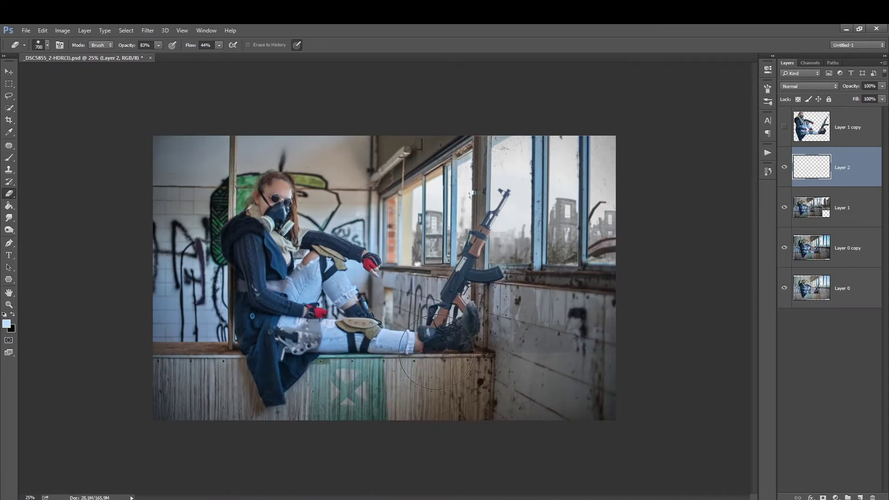
right_click(437, 352)
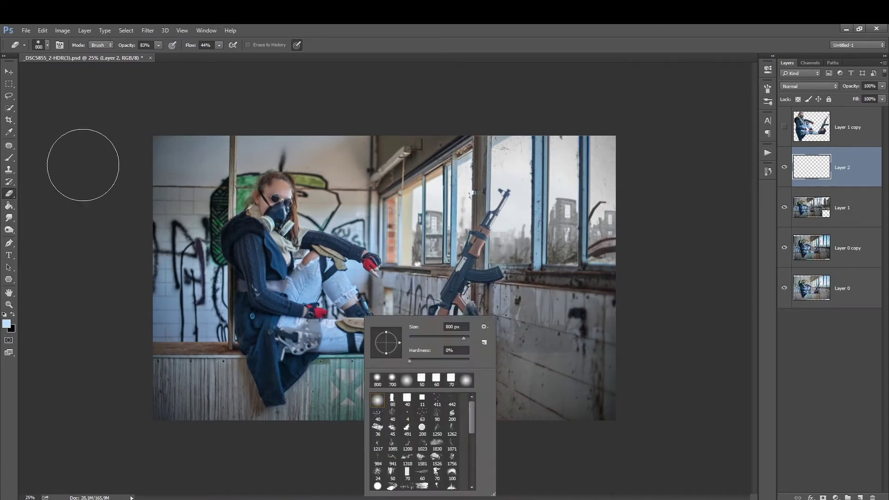
key(b)
drag(435, 343, 520, 137)
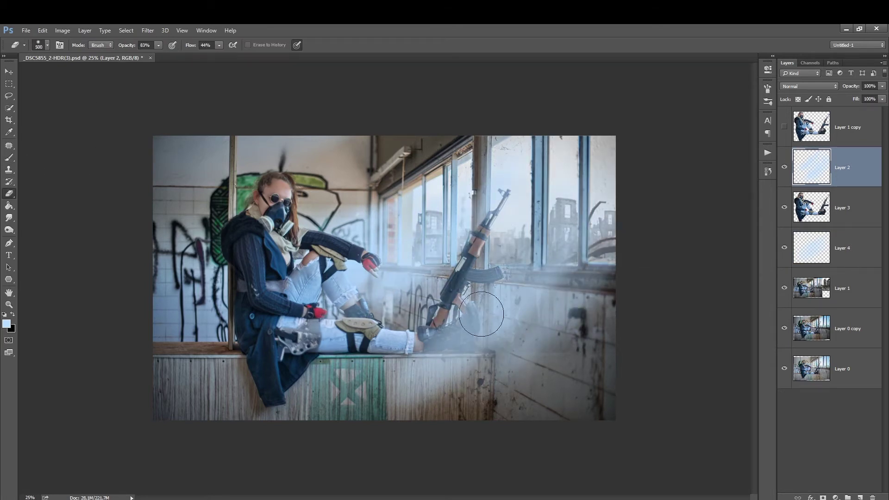
- Erase haze off the boot and rifle stock, then motion-blur the haze
drag(448, 320, 459, 324)
key(bracketleft)
key(4)
key(4)
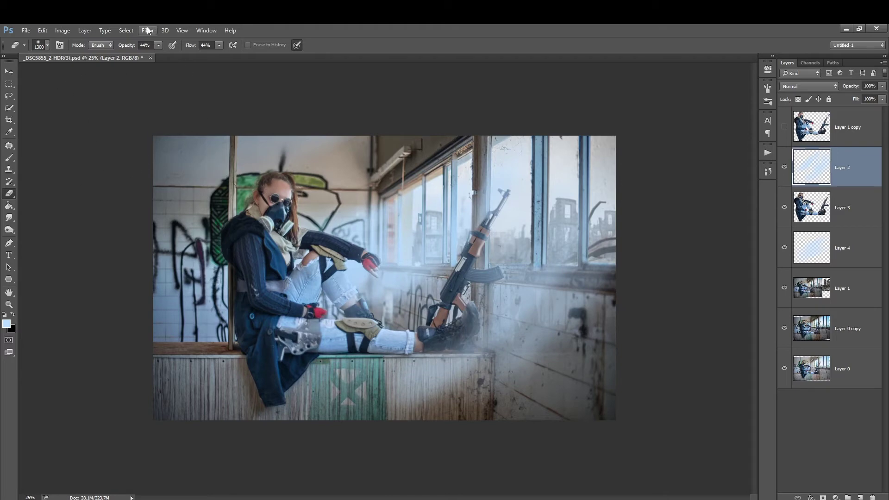
click(799, 86)
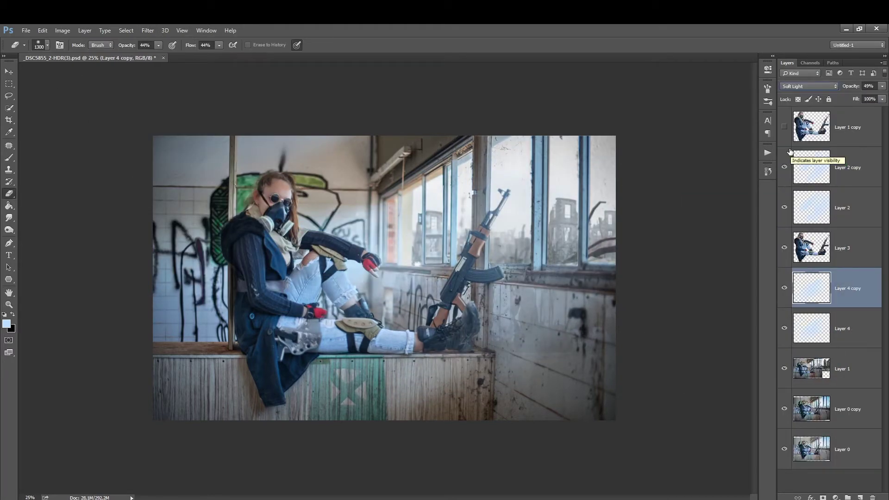
- Paint more haze over the windows on a new layer with a larger brush
click(790, 152)
key(ctrl+shift+alt+n)
key(b)
key(2)
key(6)
drag(555, 194, 501, 178)
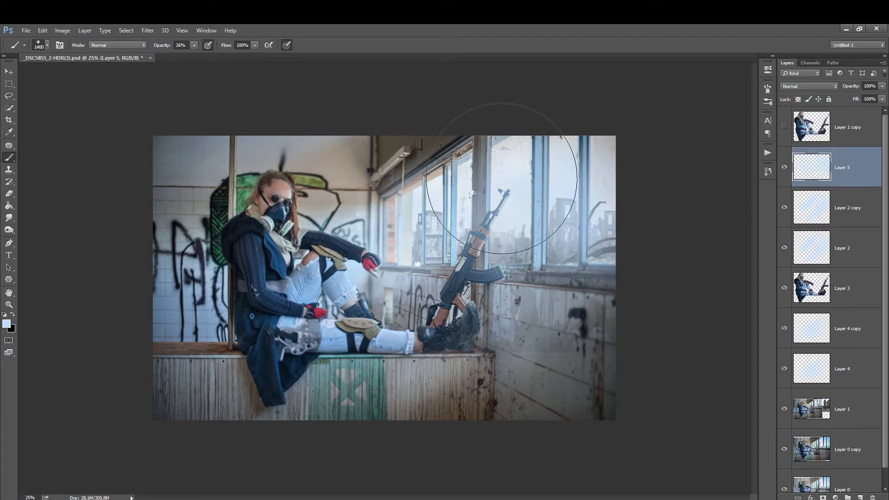
- Duplicate the window haze layer in Normal mode at 30% opacity
click(806, 86)
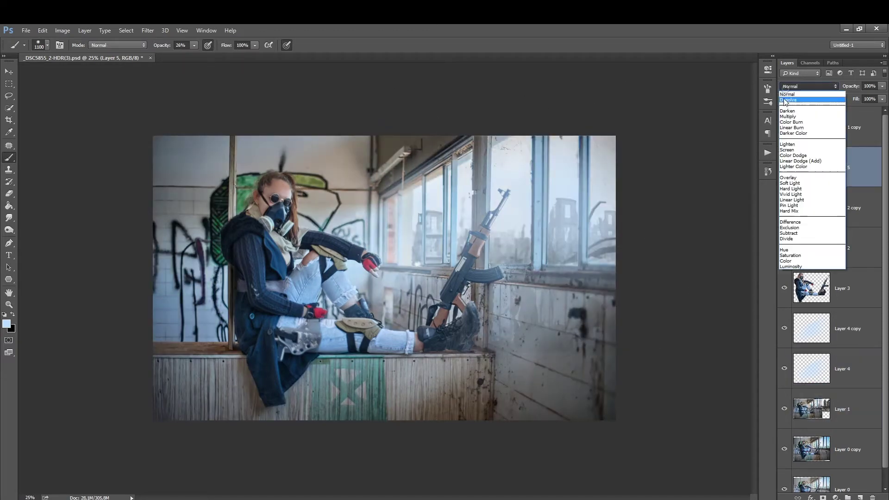
key(Escape)
key(ctrl+j)
drag(882, 86, 851, 96)
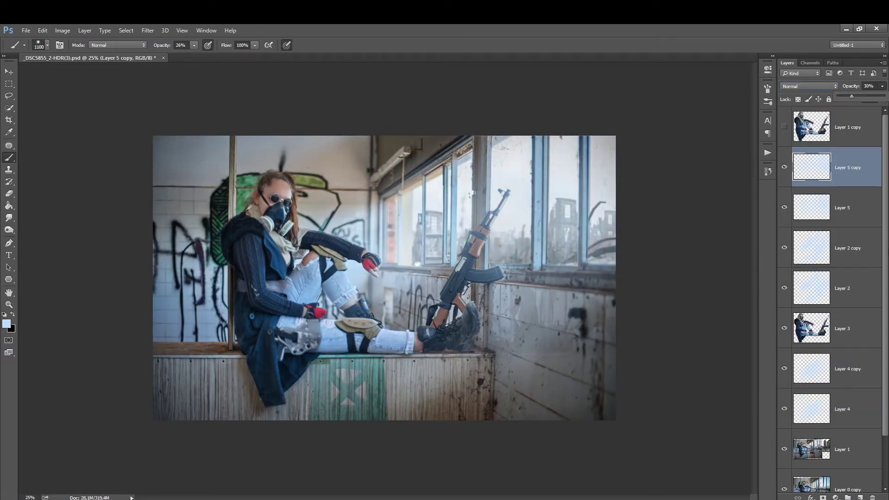
- Group the haze layers down to Layer 1 as Group 1 and duplicate the group
scroll(833, 324, down, 1)
shift+click(833, 433)
key(ctrl+g)
click(810, 348)
key(ctrl+j)
click(836, 497)
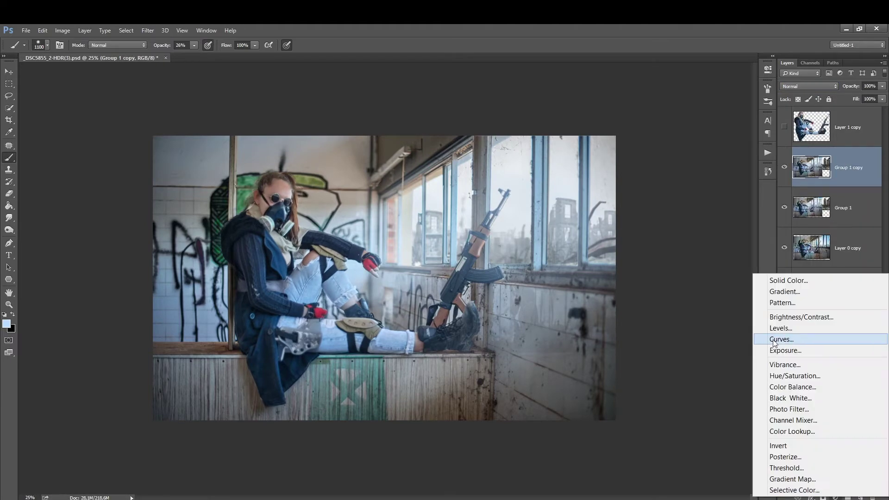
click(785, 339)
- Add a Curves adjustment pulling the RGB curve down to darken the scene
click(836, 497)
click(794, 338)
drag(289, 171, 289, 190)
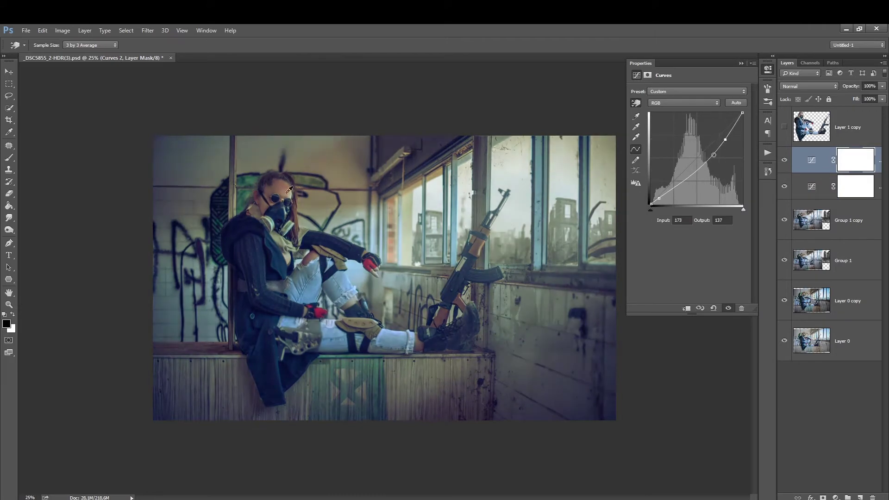
click(741, 63)
- Merge Group 1 copy with its curves and add Brightness/Contrast adjustment layers
shift+click(859, 220)
key(ctrl+e)
click(836, 498)
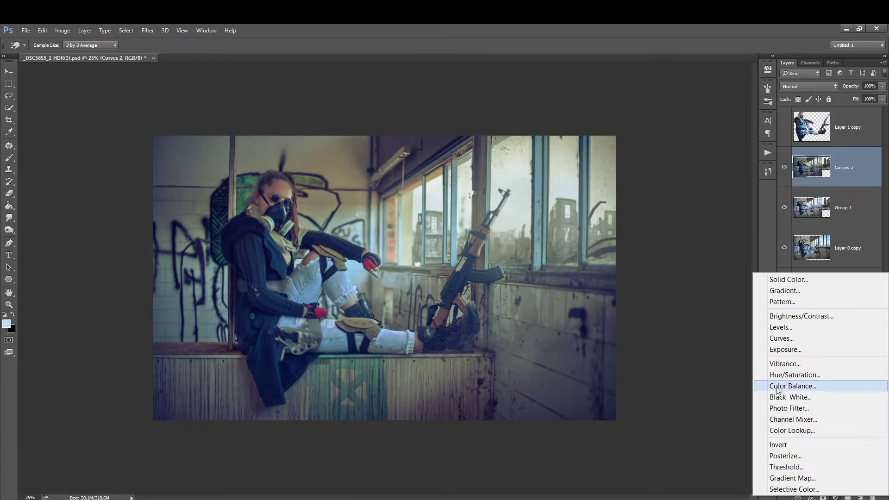
click(806, 395)
key(b)
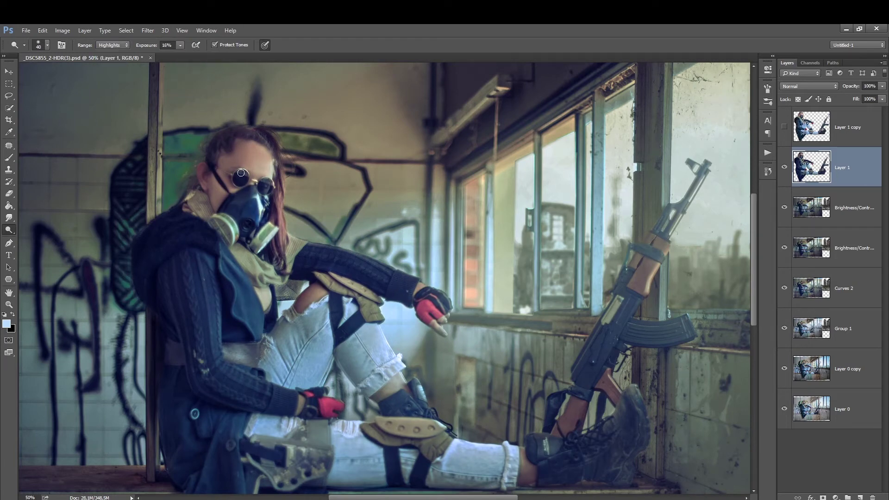
- Duplicate the figure layer as an Overlay copy at 34% opacity
key(ctrl+j)
click(809, 86)
drag(882, 86, 851, 96)
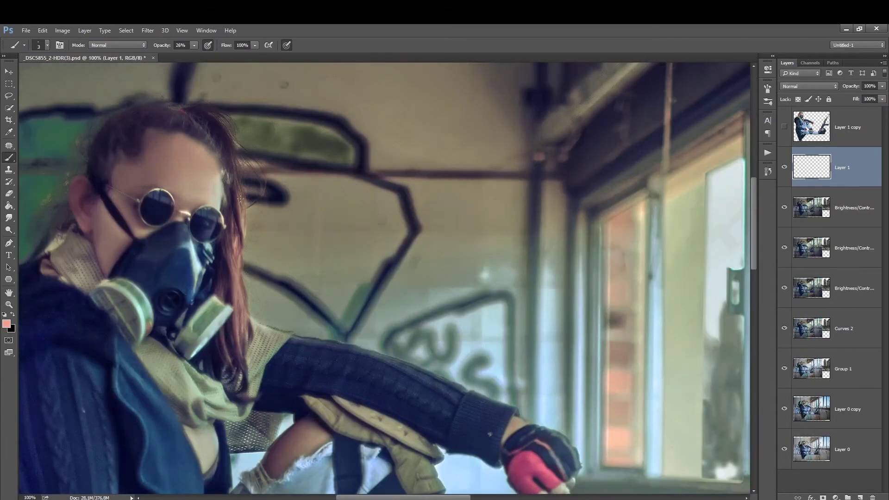
- Retouch the figure with the Brush and Sharpen tools
right_click(317, 235)
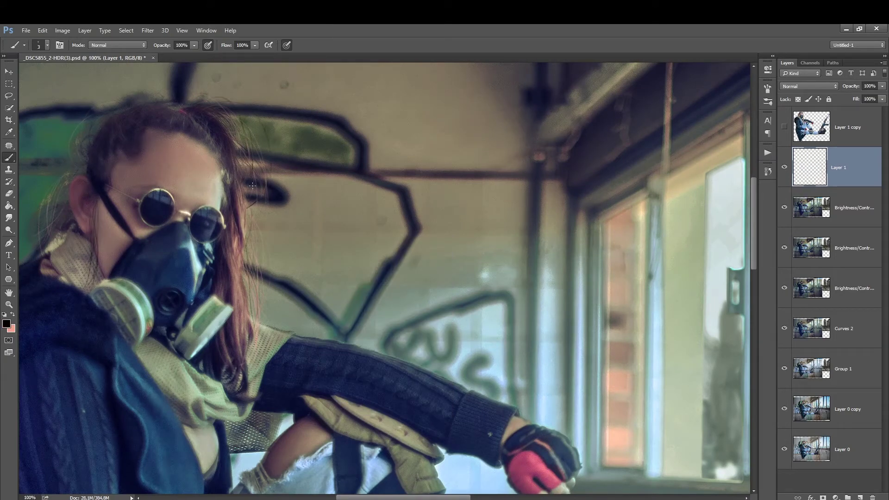
click(10, 218)
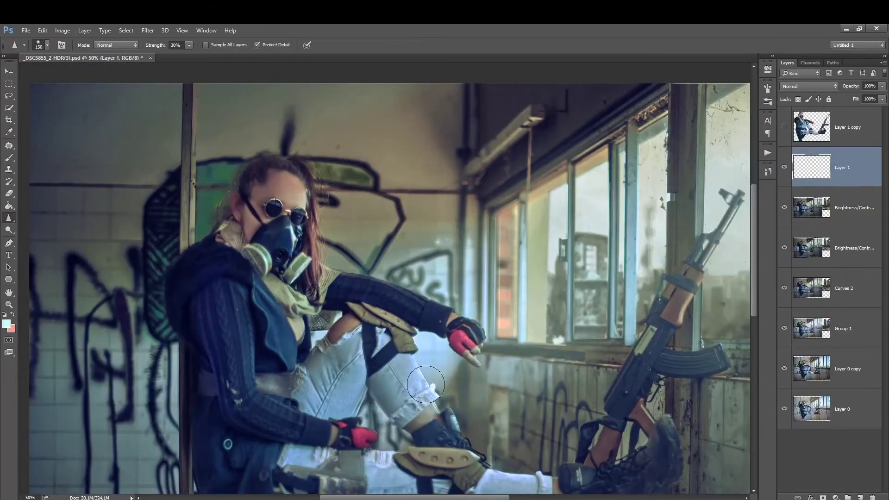
key(b)
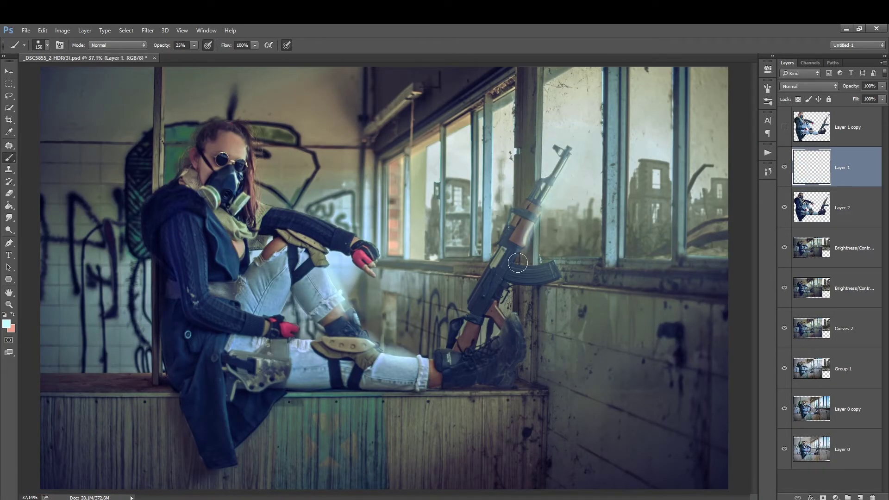
- Paint soft light glow over the windows, the arm, the knee pad and down the coat
key(bracketright)
key(bracketright)
key(bracketright)
drag(671, 116, 556, 194)
drag(463, 162, 602, 259)
drag(500, 241, 413, 222)
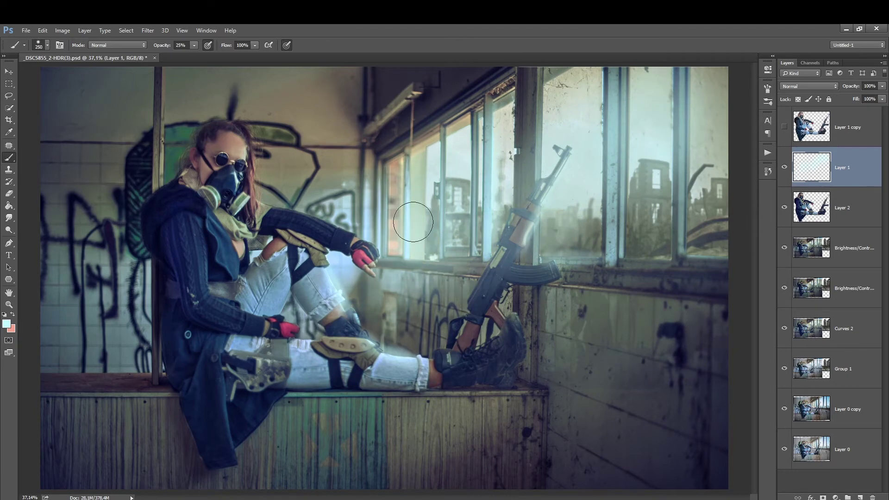
key(bracketleft)
key(bracketleft)
key(bracketleft)
drag(354, 231, 264, 208)
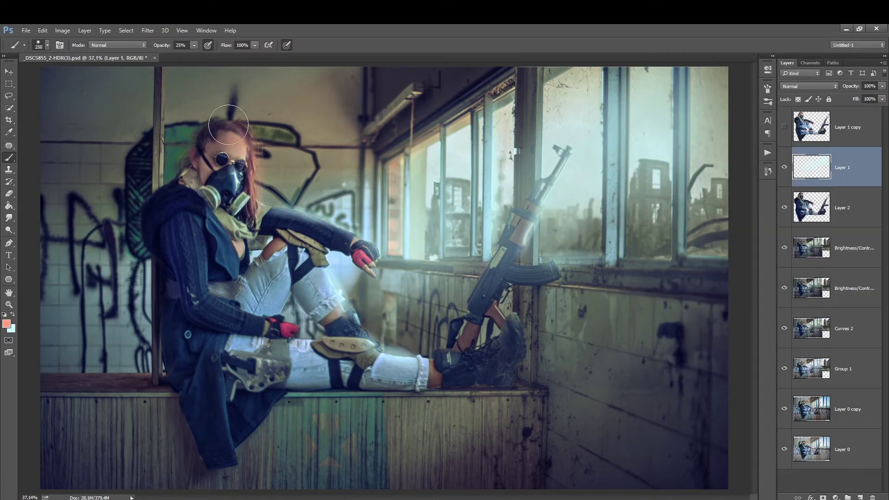
drag(365, 340, 204, 277)
key(bracketleft)
drag(204, 315, 217, 177)
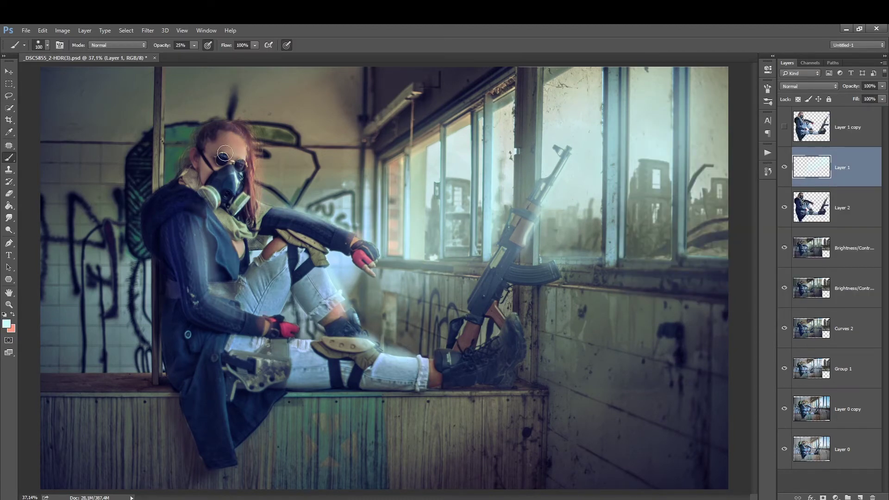
key(bracketright)
key(bracketright)
key(bracketright)
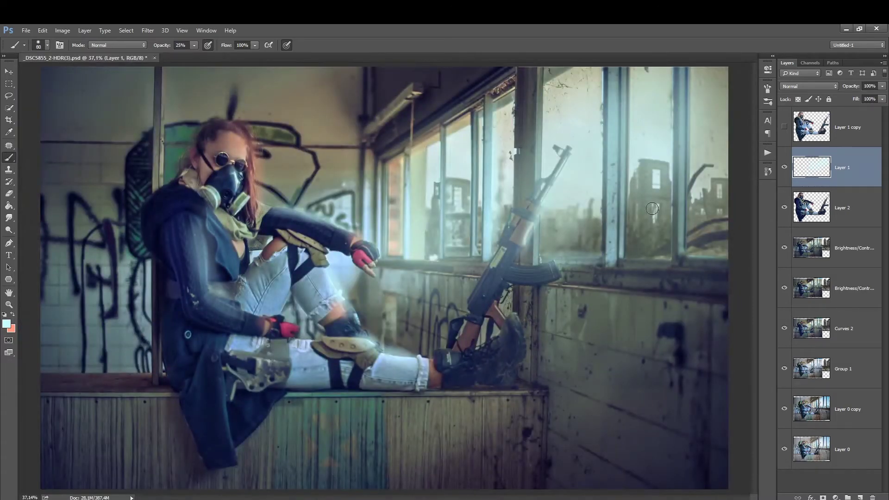
key(bracketright)
key(bracketright)
key(bracketright)
drag(673, 111, 598, 213)
- Duplicate the glow layer in Screen mode at 34% opacity and merge the layers
key(ctrl+j)
key(shift+alt+s)
drag(882, 86, 851, 96)
shift+click(854, 328)
key(ctrl+e)
- Switch to smudging, choose a darker foreground colour and add a new empty layer
scroll(700, 137, up, 3)
key(r)
click(7, 324)
click(49, 287)
key(Return)
key(ctrl+shift+alt+n)
key(b)
- Magnify the window area to 200% and enlarge the brush for the window edges
scroll(478, 374, up, 2)
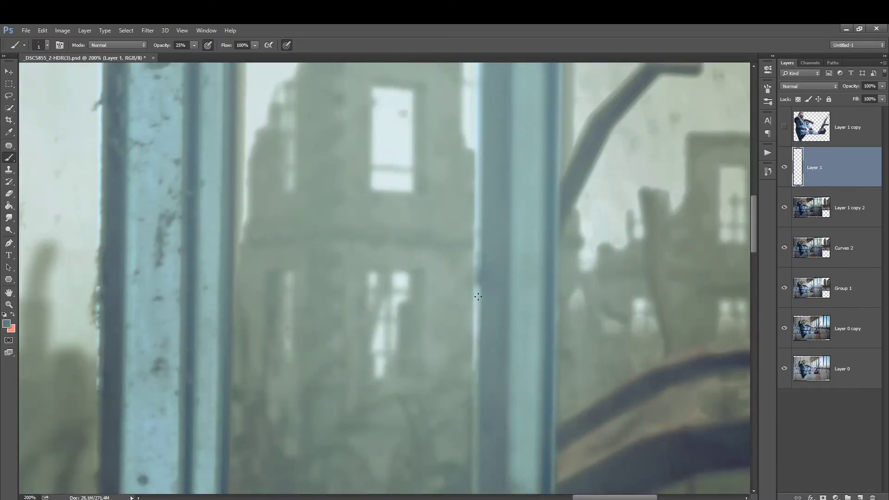
scroll(477, 270, up, 3)
scroll(470, 364, up, 5)
scroll(485, 407, up, 3)
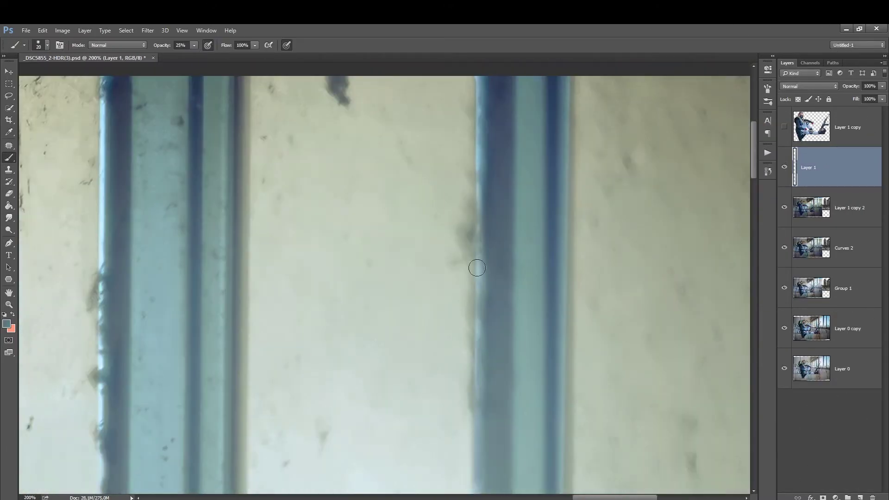
scroll(473, 381, up, 3)
key(bracketright)
key(bracketright)
scroll(106, 303, left, 4)
scroll(298, 142, down, 2)
scroll(295, 139, down, 3)
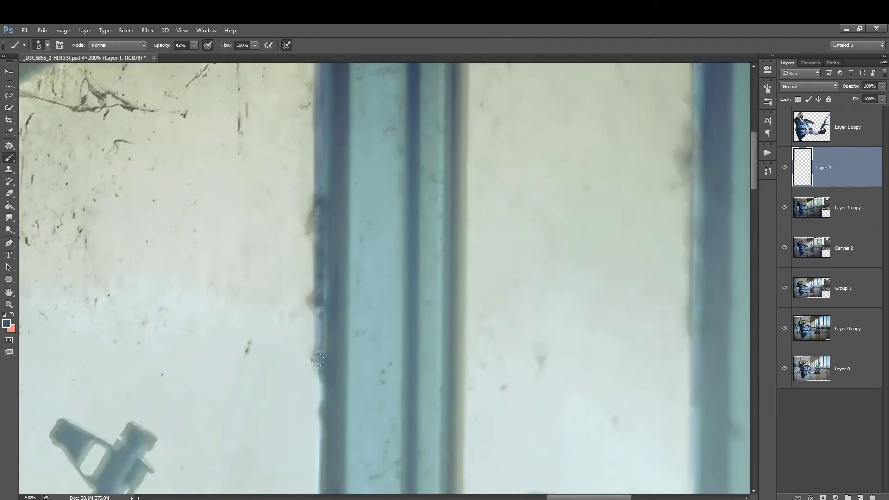
scroll(324, 209, down, 5)
scroll(403, 252, down, 3)
scroll(509, 301, left, 3)
key(bracketright)
key(bracketright)
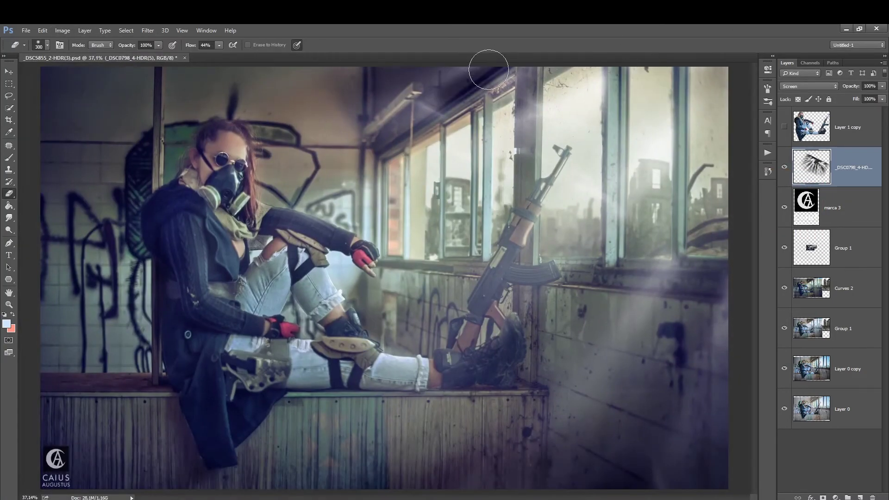
- Show the light-rays layer and raise the blue curve for a cooler tone
click(147, 30)
click(784, 169)
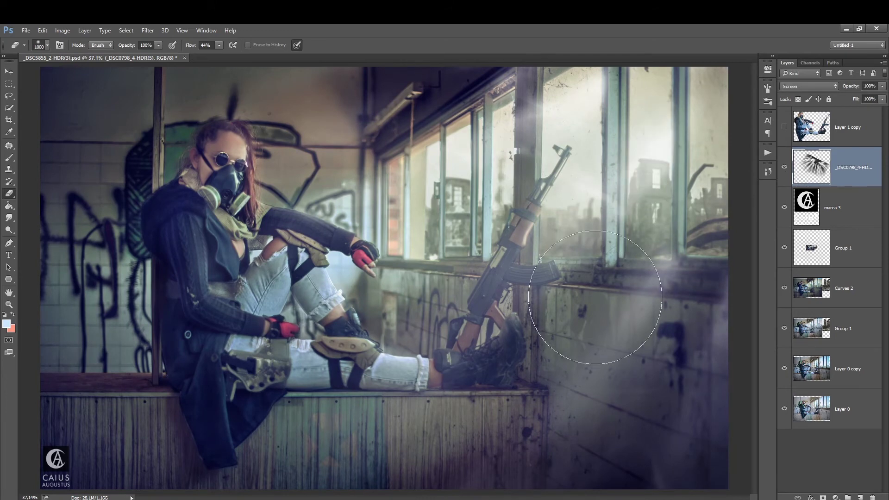
key(ctrl+minus)
key(ctrl+minus)
click(783, 168)
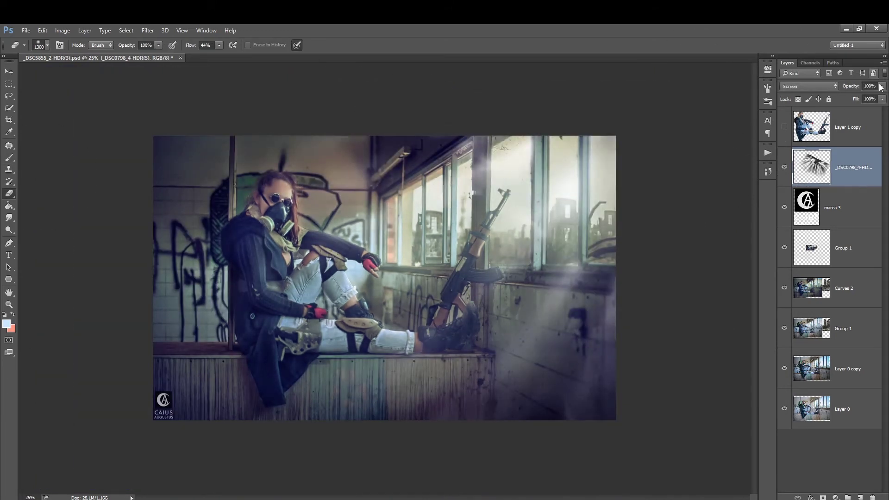
drag(697, 159, 697, 152)
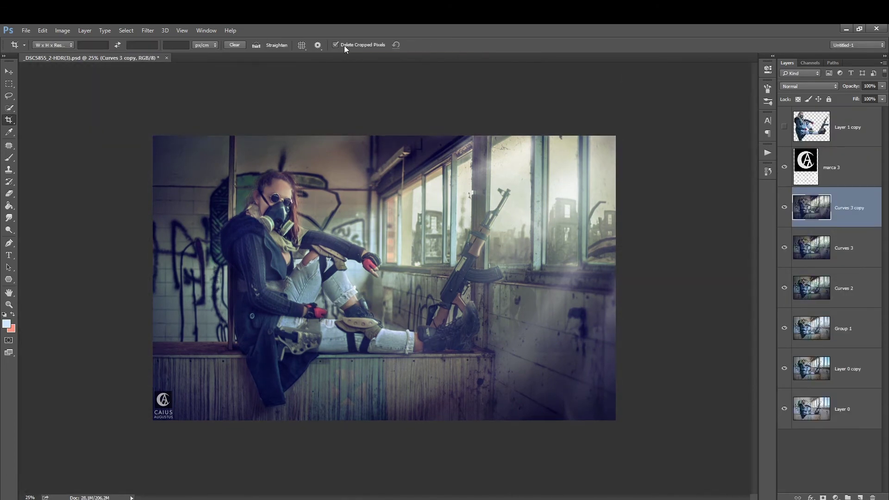
- Apply a zoom-style Radial Blur to the light rays
click(147, 30)
click(338, 232)
key(Return)
click(8, 194)
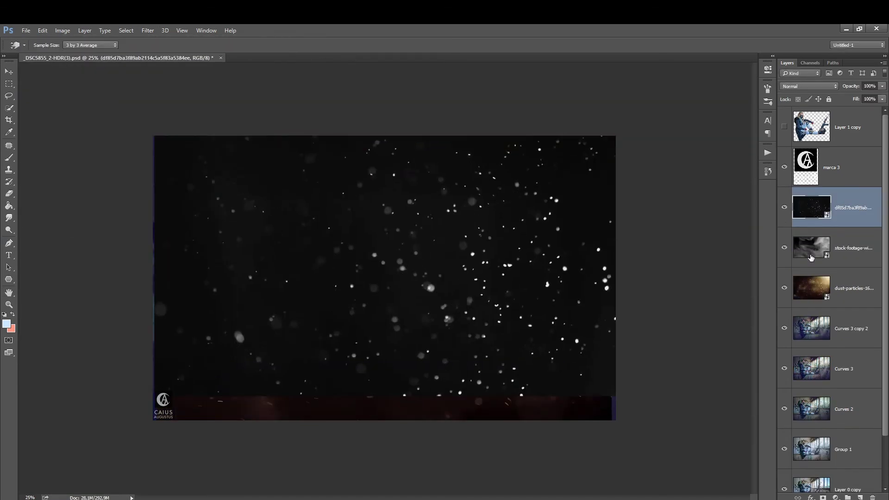
- Move the particle layer below dust-particles, then enlarge and reposition the particle copy
drag(850, 213, 850, 289)
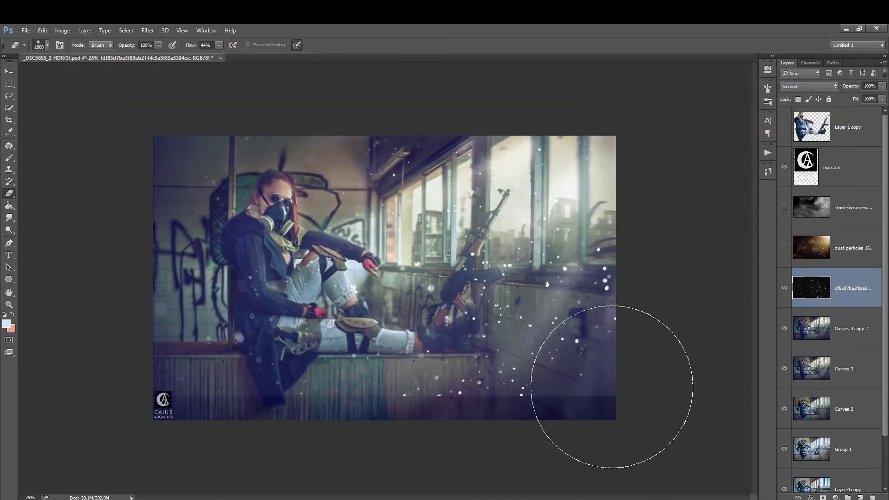
key(e)
click(62, 30)
click(763, 234)
drag(296, 312, 244, 456)
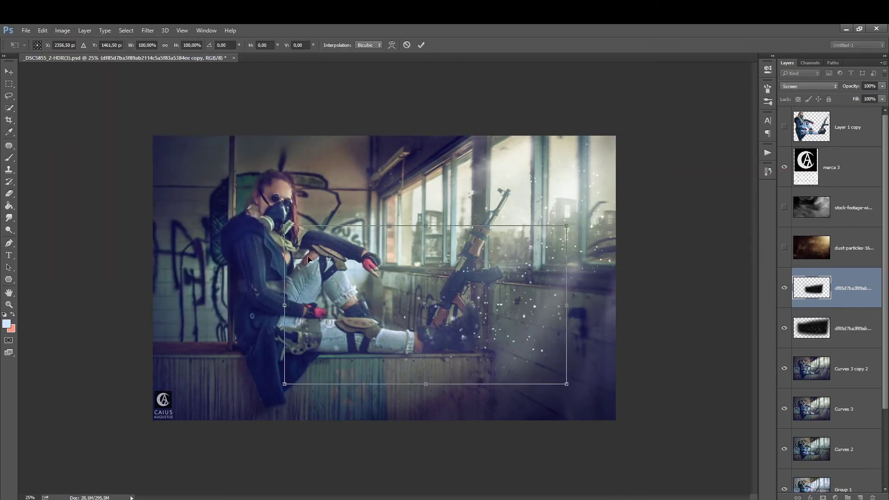
drag(244, 456, 259, 250)
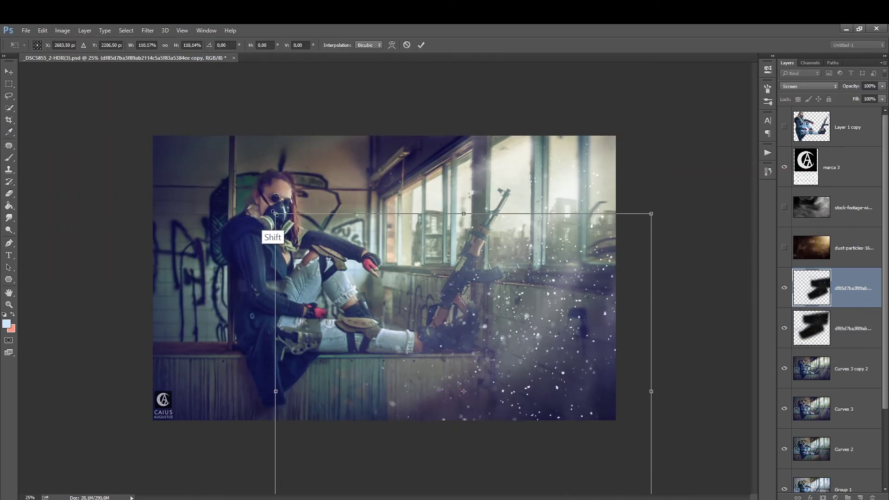
key(Return)
- Give the particles a Motion Blur and slight Gaussian Blur at 45% opacity
click(148, 30)
click(328, 228)
key(Return)
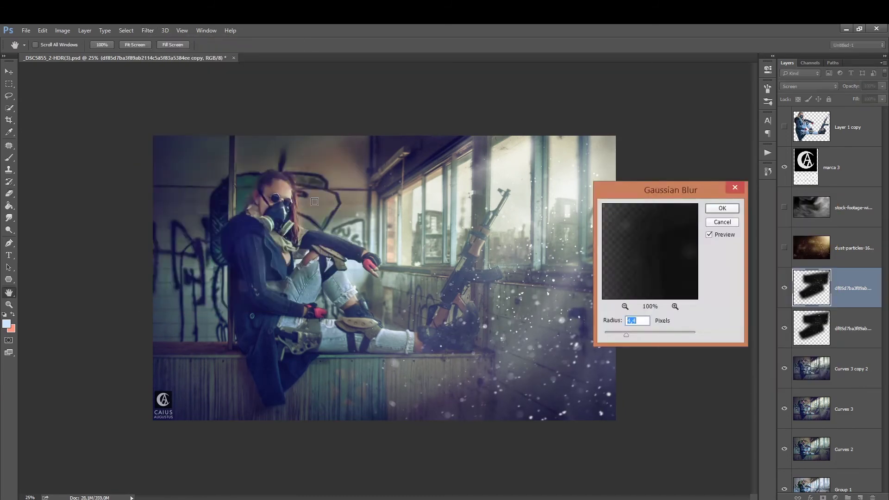
key(Return)
drag(882, 87, 859, 102)
- Duplicate the particle layer below Layer 1, resize the copy, and duplicate it again
key(ctrl+j)
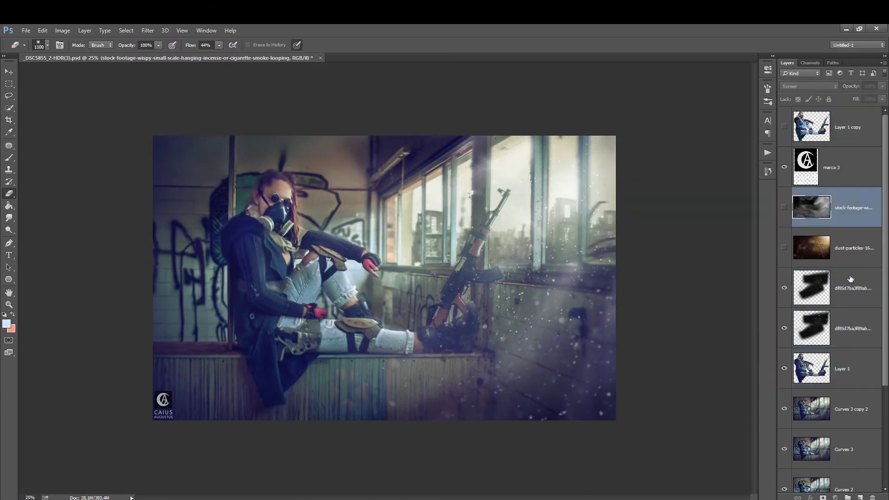
drag(854, 288, 854, 409)
key(ctrl+t)
drag(327, 282, 388, 349)
key(Return)
key(e)
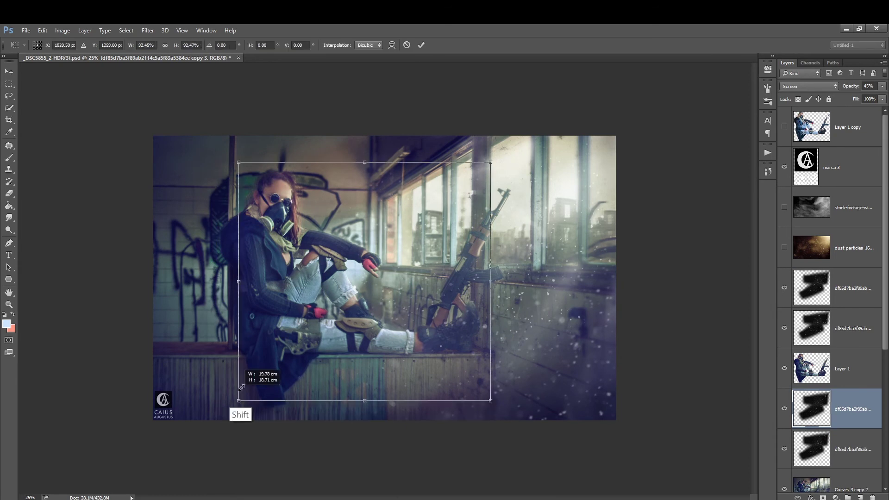
key(Return)
key(ctrl+j)
key(e)
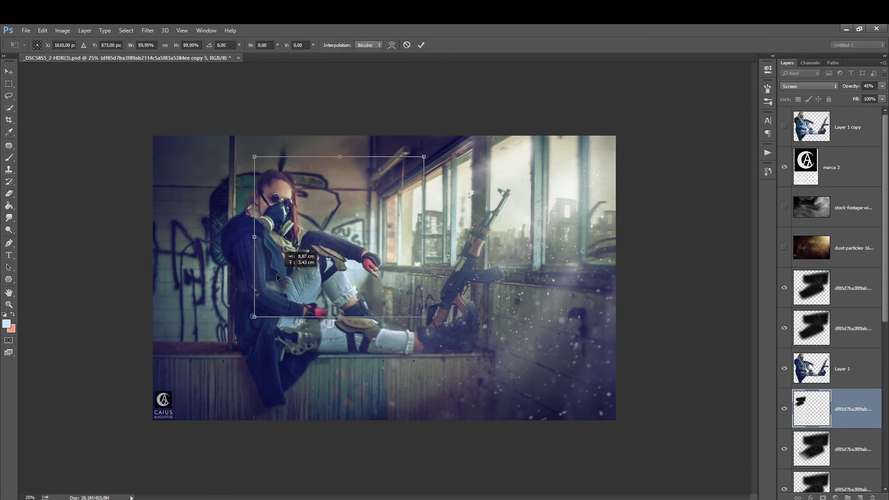
- Add a smaller particle copy around the woman, then group the particle layers and add a mask
key(ctrl+j)
key(ctrl+])
key(ctrl+])
key(ctrl+t)
drag(288, 229, 284, 208)
key(Return)
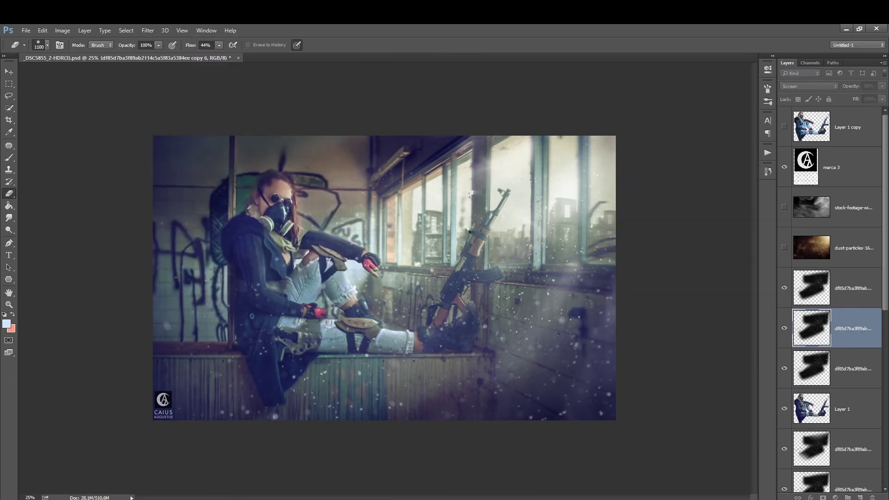
key(ctrl+g)
click(823, 498)
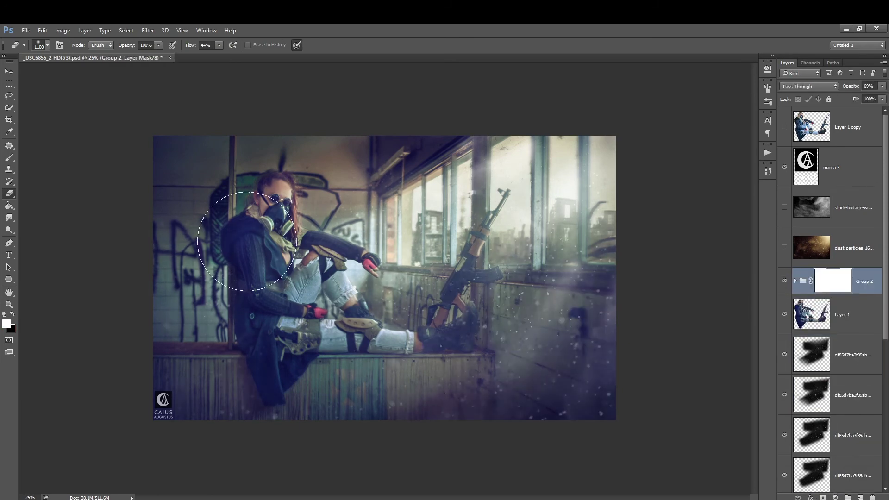
- Show and select the dust-particles layer and start Free Transform on it
click(784, 248)
click(854, 248)
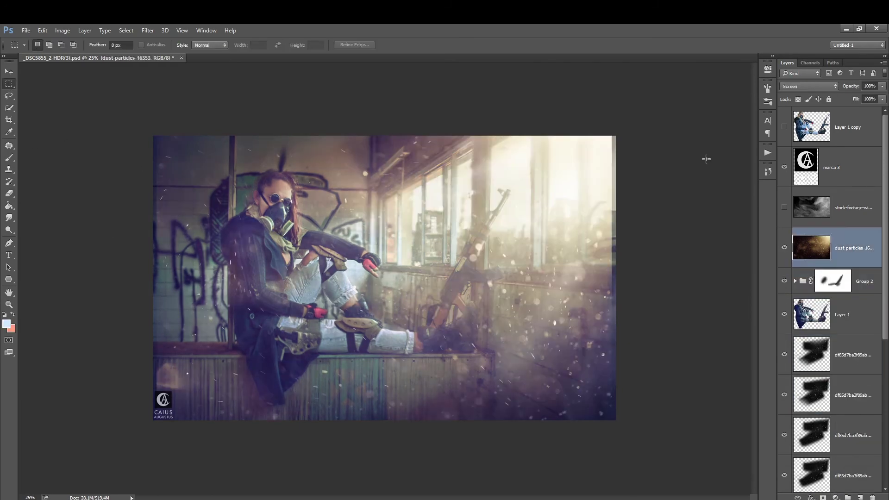
key(ctrl+t)
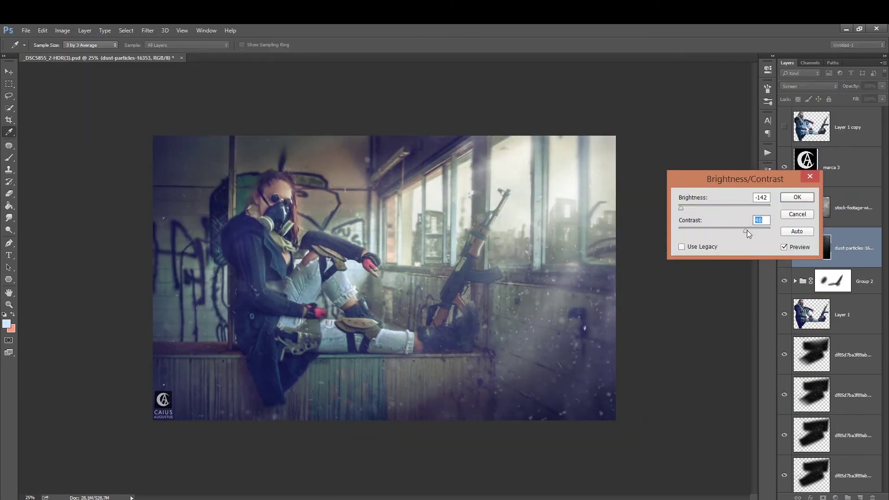